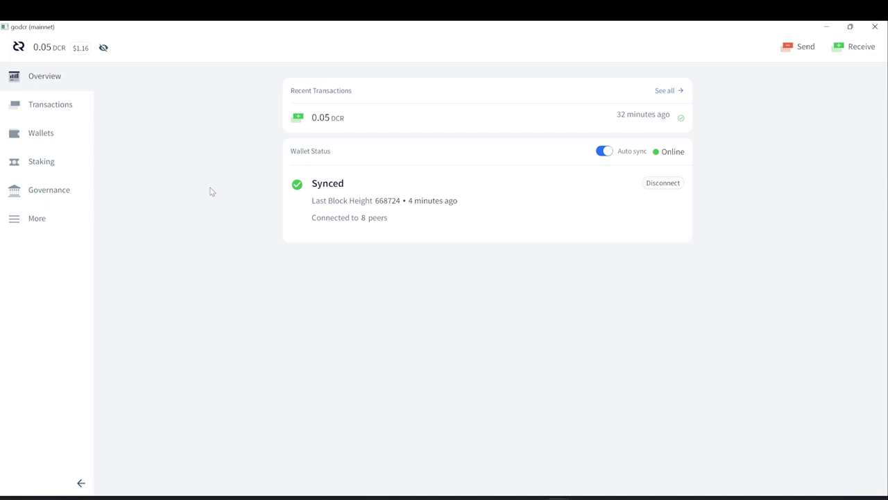
In Settings, switch the app to dark mode and allow spending unconfirmed funds.
left_click(79, 219)
left_click(368, 103)
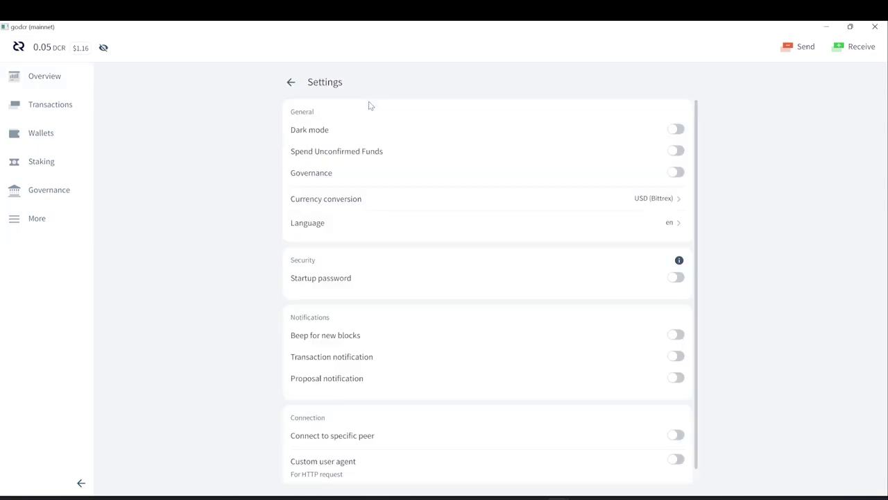
left_click(674, 130)
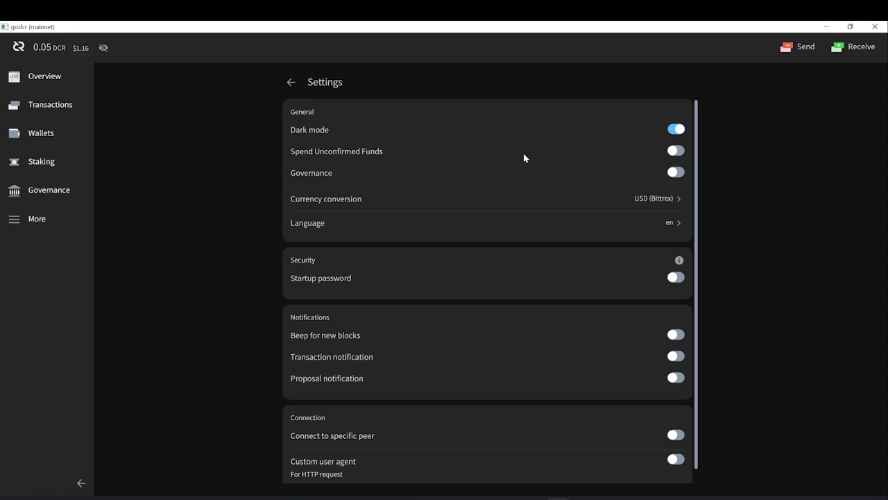
left_click(679, 152)
Leave currency conversion and English language unchanged, then enable transaction and proposal notifications.
left_click(657, 200)
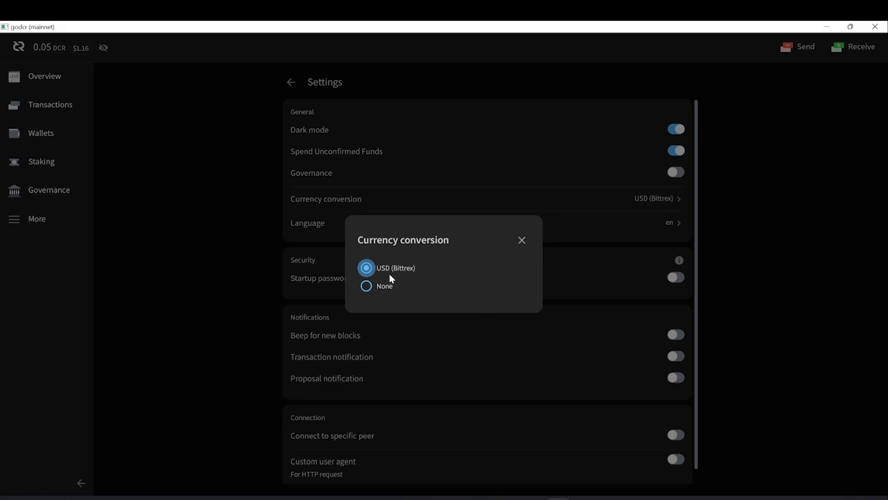
left_click(522, 240)
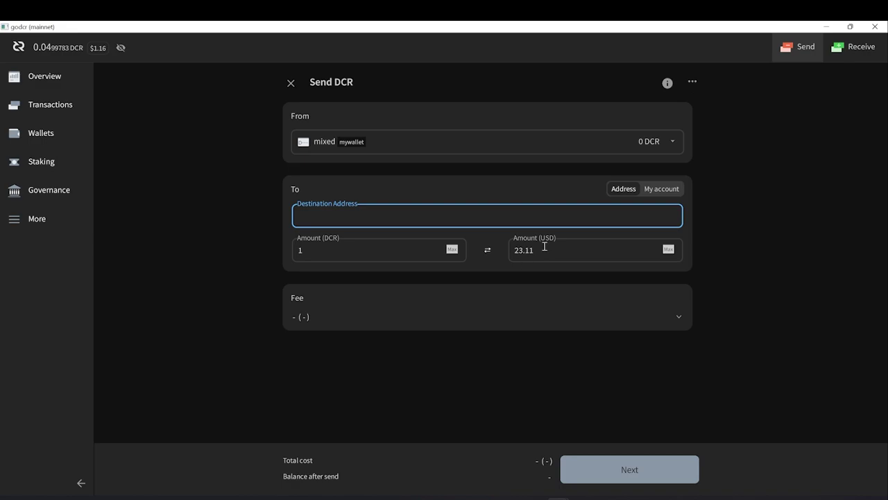
left_click(541, 260)
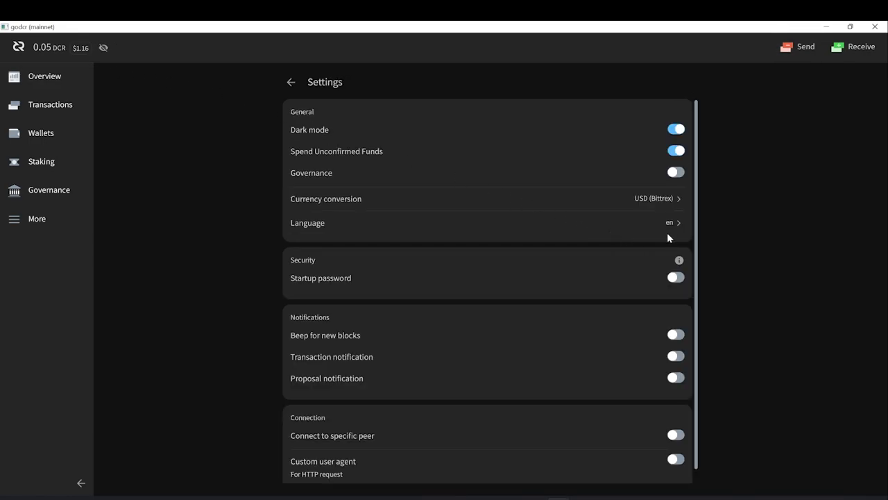
left_click(678, 223)
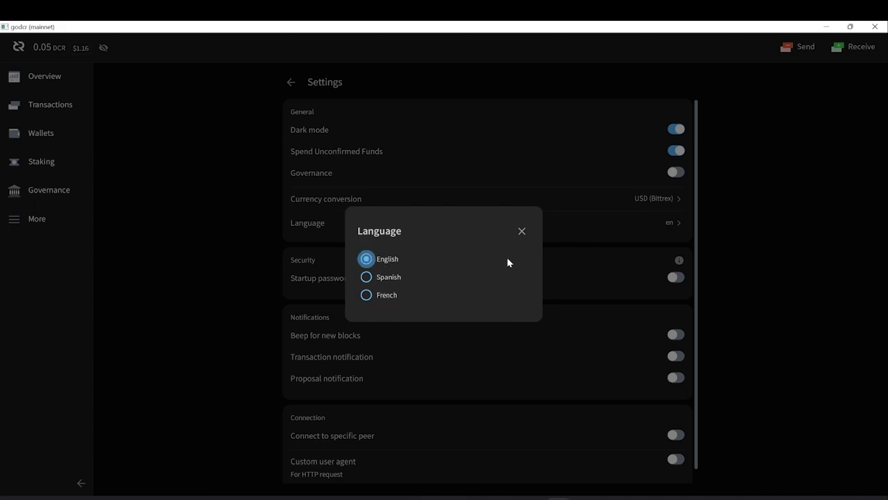
left_click(522, 232)
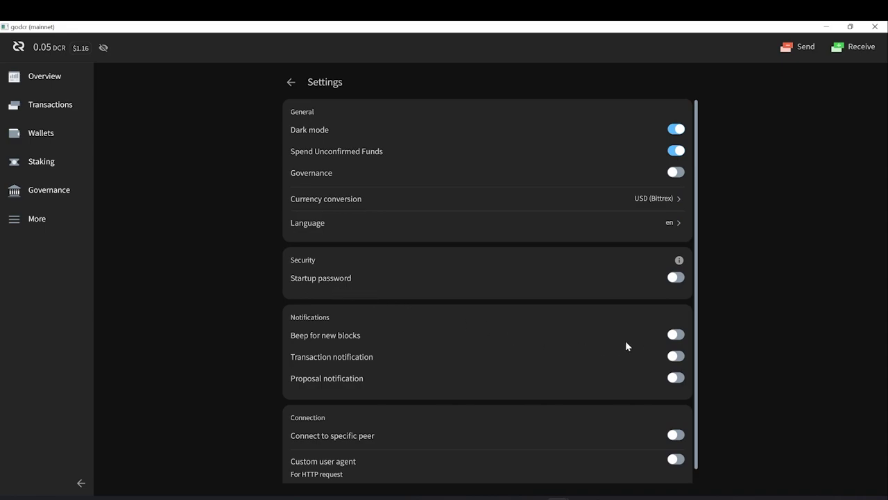
left_click(676, 357)
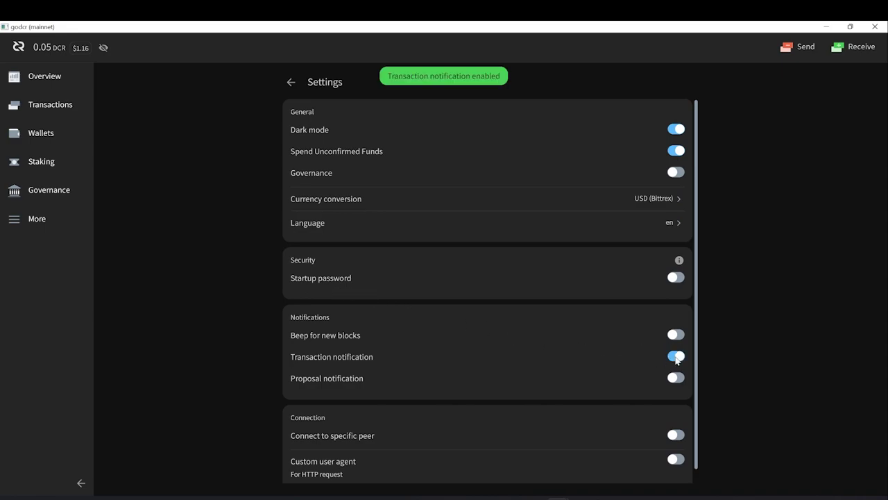
left_click(677, 380)
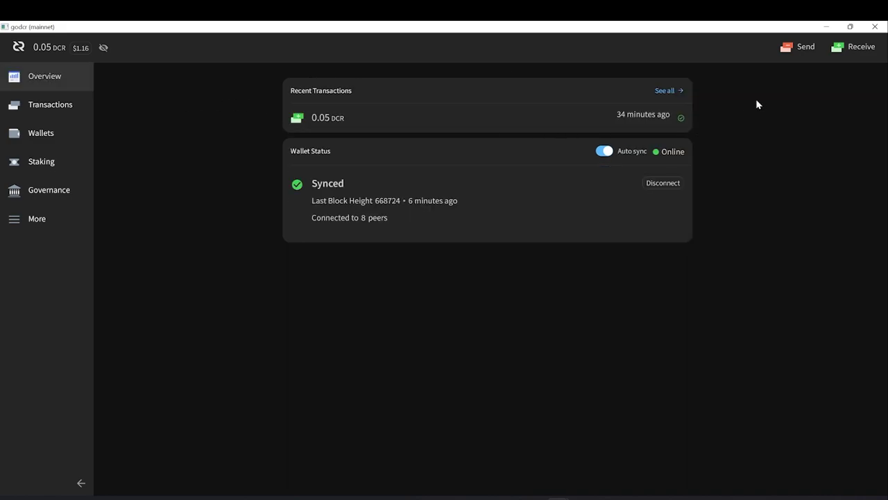
Copy the wallet's receive address from the Receive page.
left_click(788, 54)
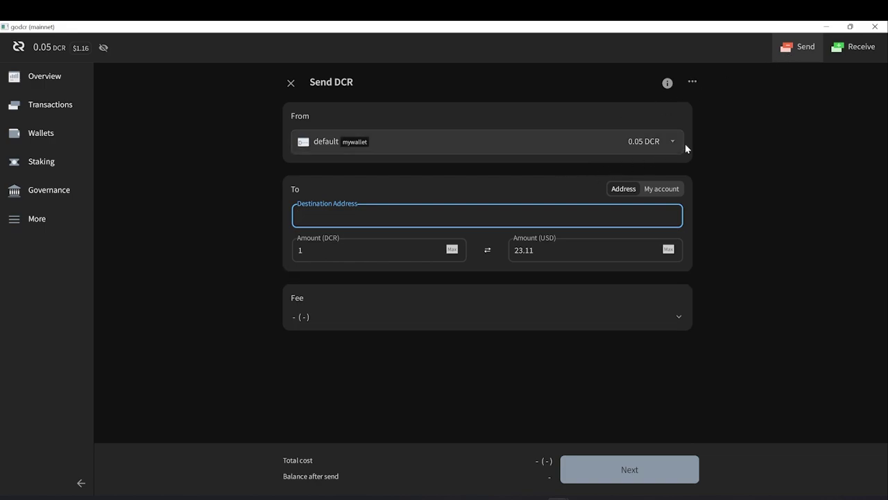
left_click(837, 51)
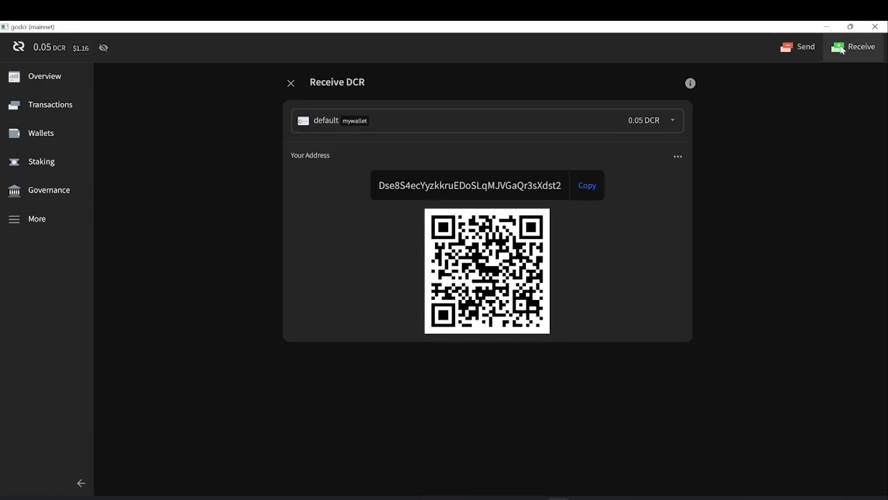
left_click(586, 187)
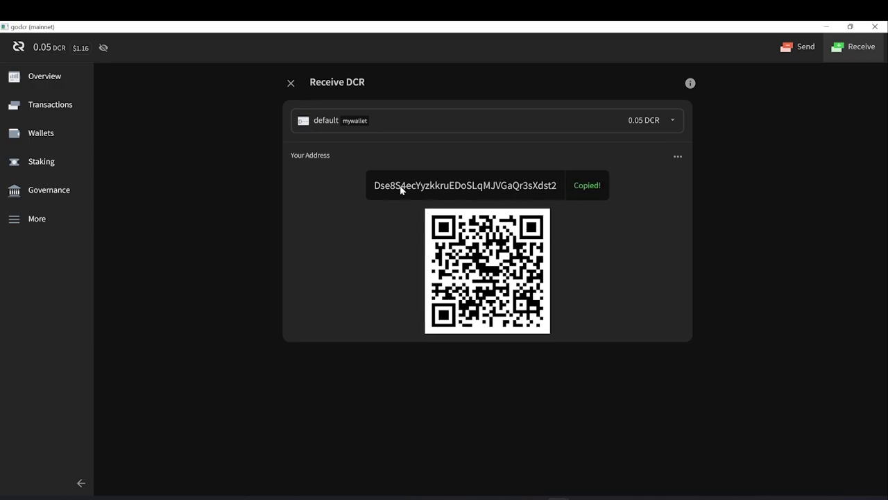
View the 0.05 DCR transaction's details, then return to the transaction list.
left_click(45, 109)
left_click(390, 119)
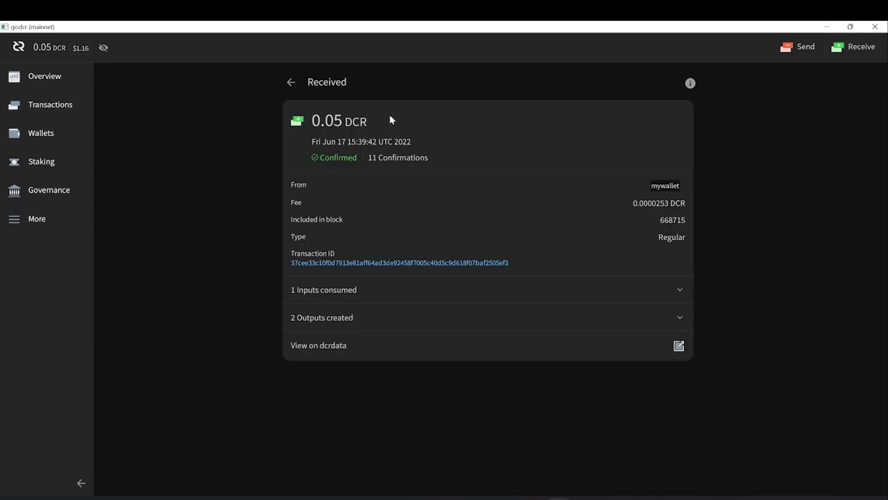
left_click(290, 82)
On the Wallets page, start and then abandon the seed backup, and open mywallet's options menu.
left_click(72, 132)
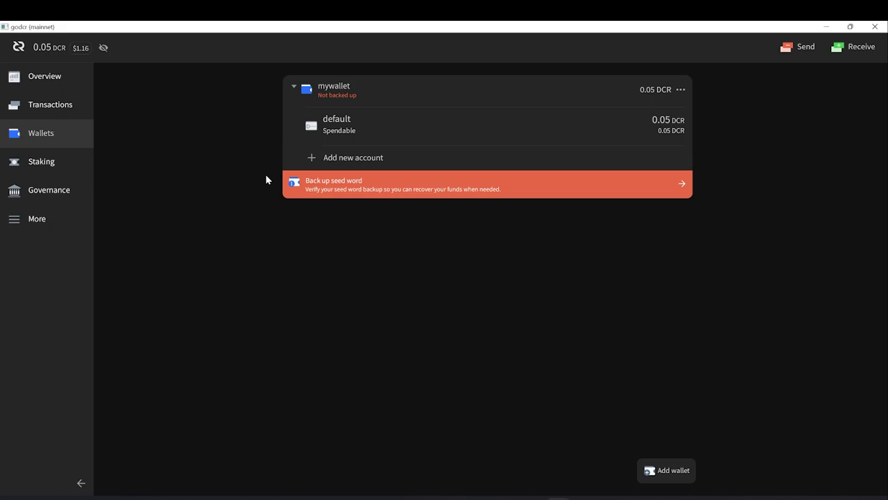
left_click(309, 182)
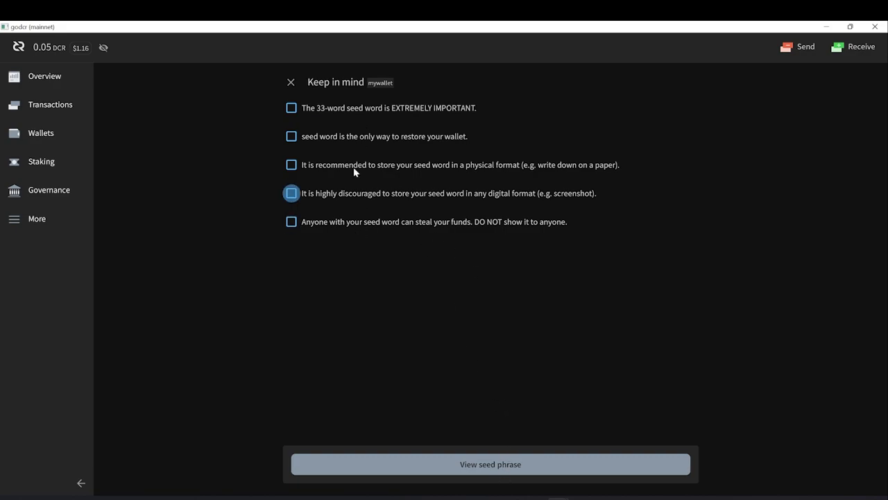
left_click(290, 81)
left_click(517, 292)
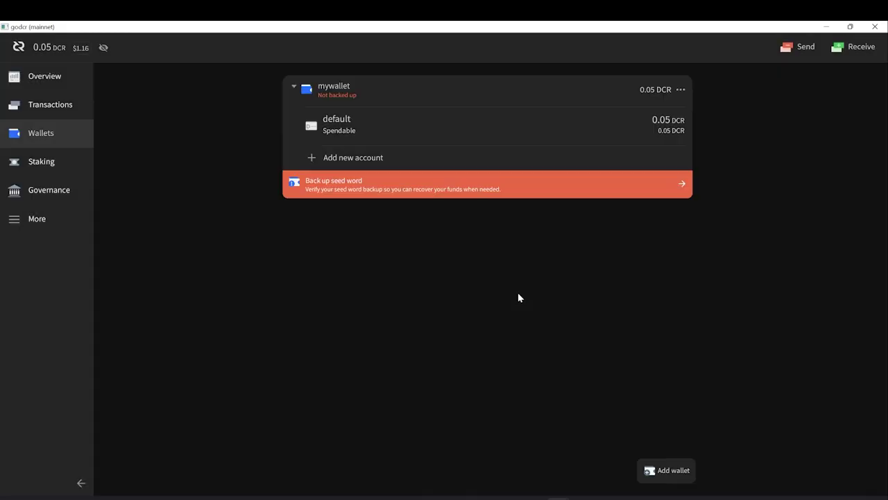
left_click(680, 89)
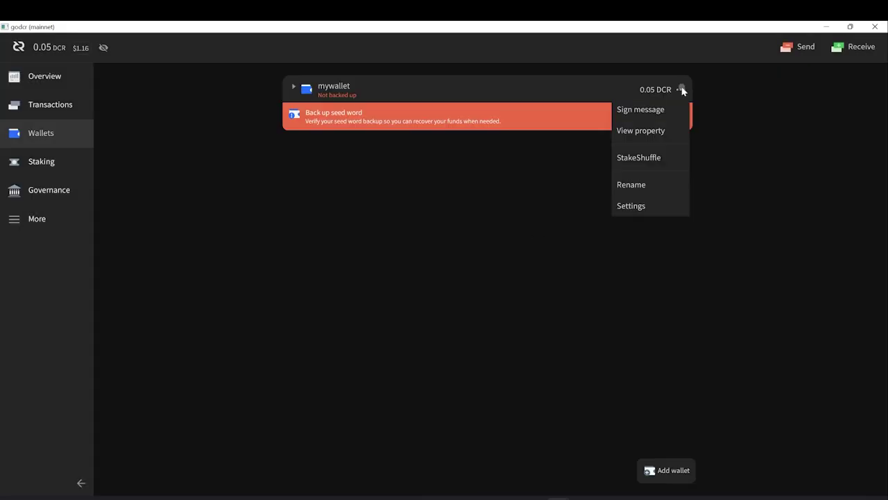
Set up StakeShuffle mixing accounts, moving default funds to unmixed, confirmed with the spending password.
left_click(670, 159)
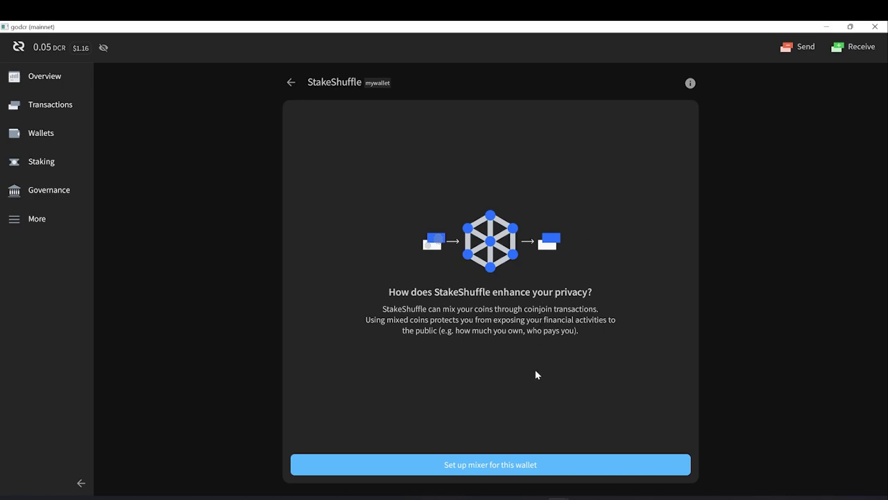
left_click(525, 469)
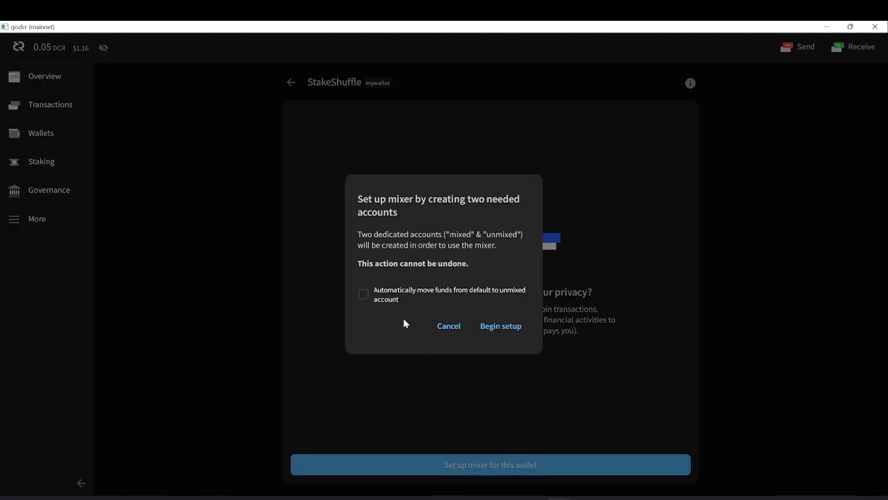
left_click(380, 297)
left_click(511, 331)
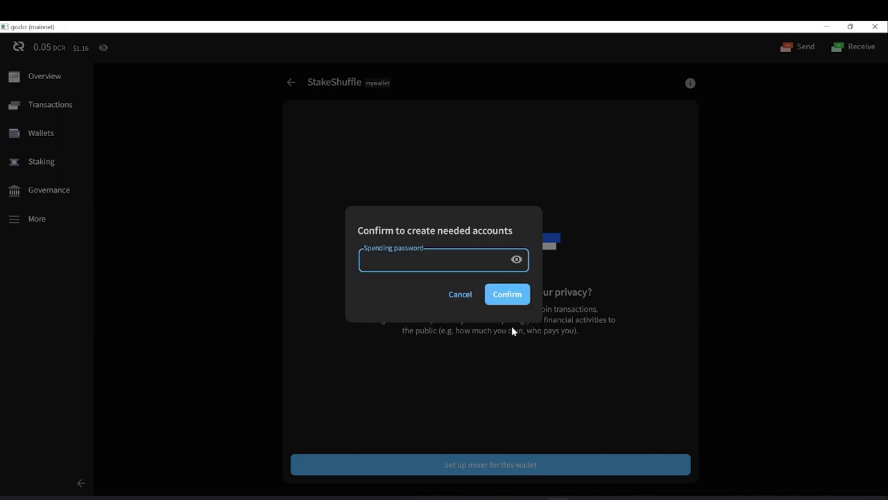
type("*******")
key("Return")
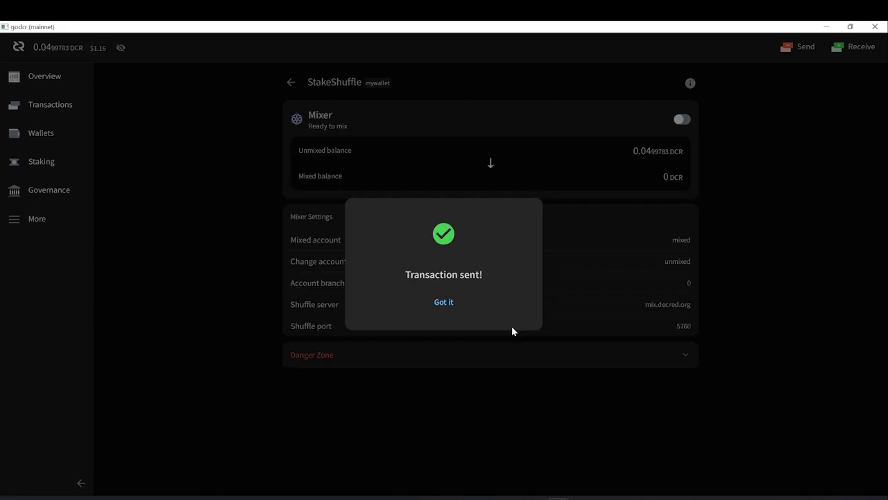
left_click(452, 301)
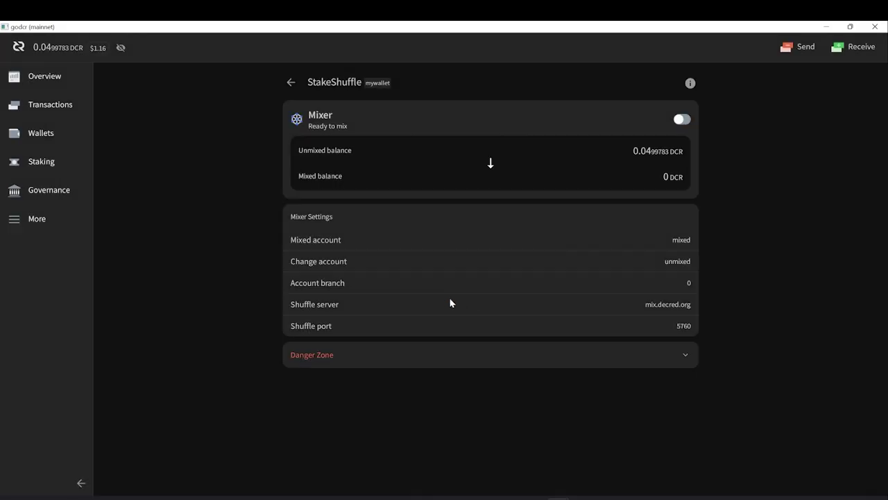
Turn the mixer on with the spending password and briefly expand Danger Zone.
left_click(677, 120)
type("*******")
key("Return")
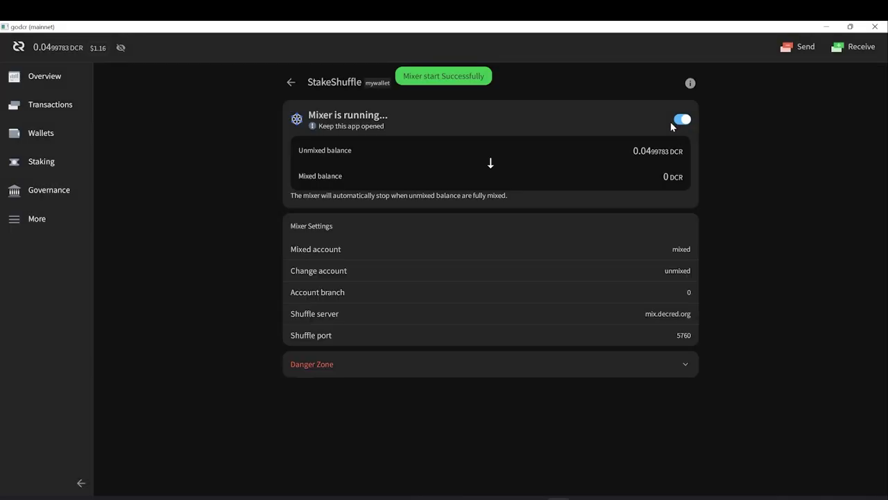
left_click(680, 369)
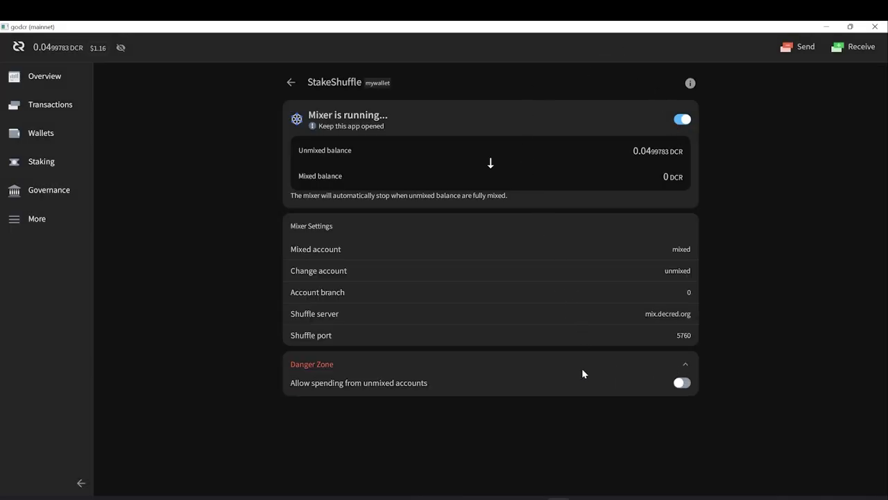
left_click(684, 361)
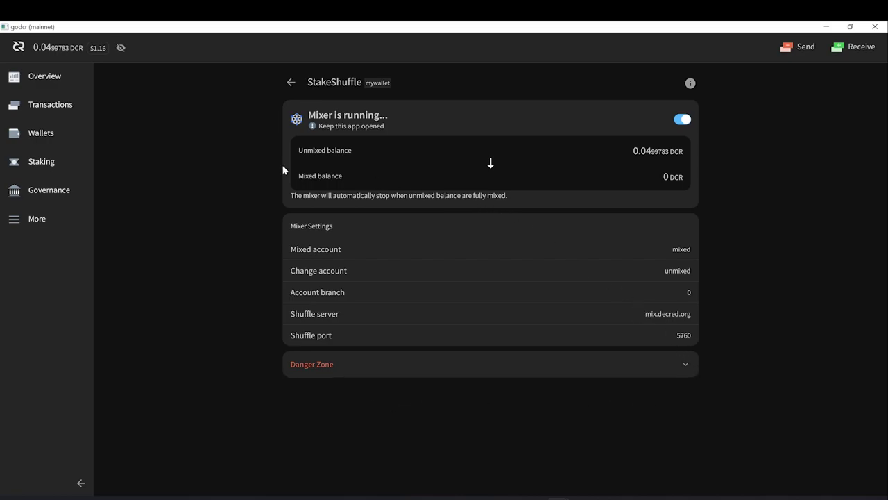
On the Staking page, open the ticket purchase dialog and cancel without buying.
left_click(67, 159)
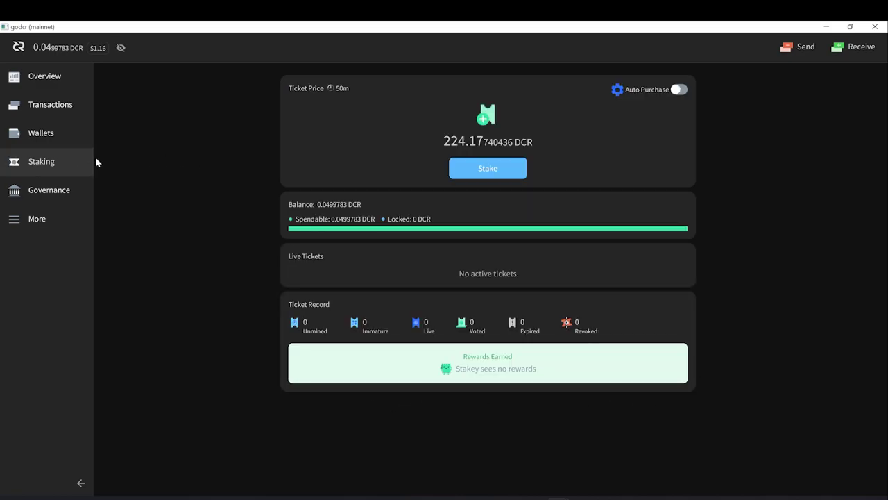
left_click(478, 177)
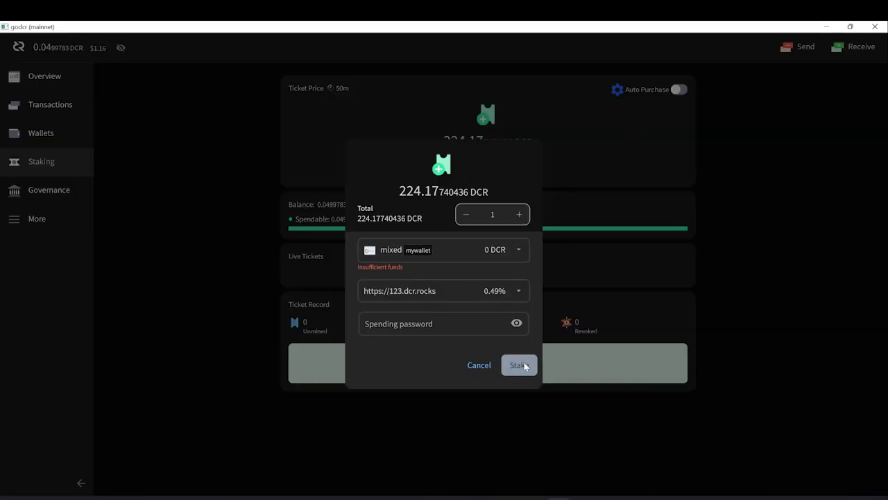
left_click(486, 366)
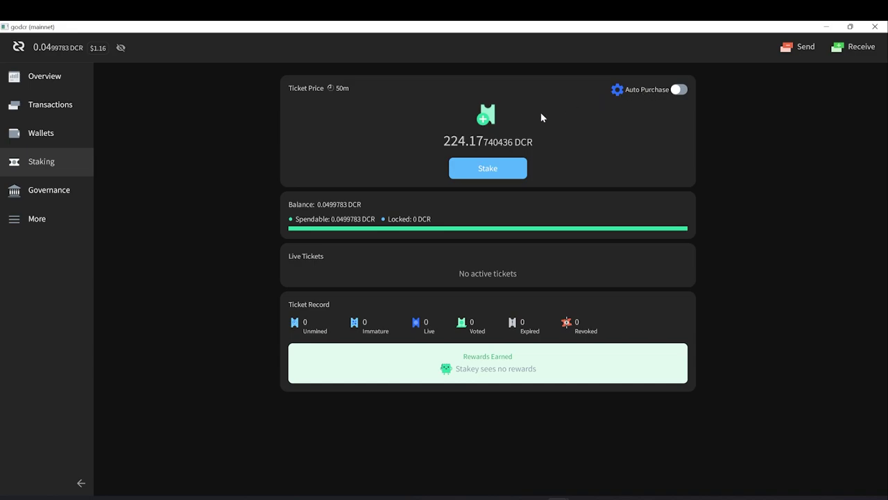
Fetch governance proposals and read the GoDCR wallets proposal before returning to the list.
left_click(66, 191)
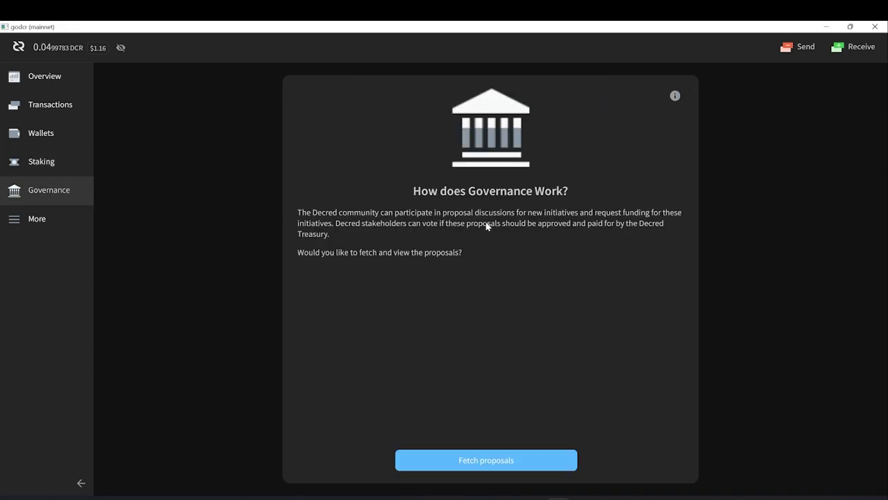
left_click(497, 462)
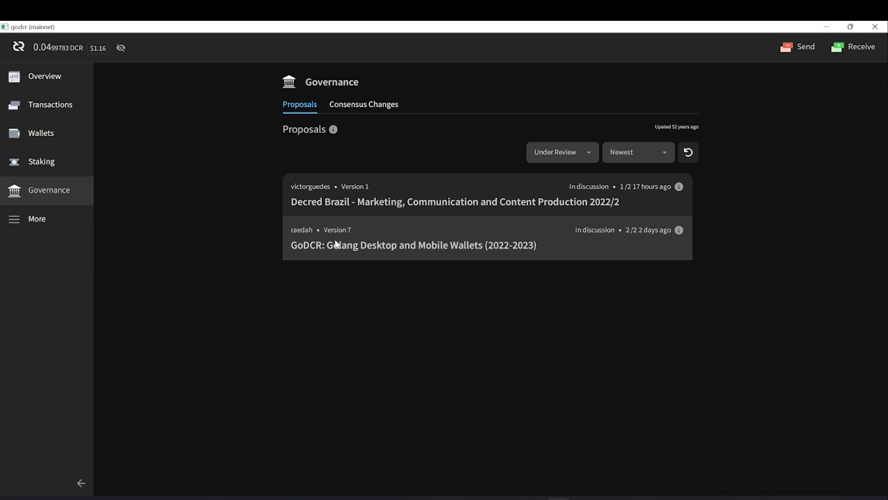
left_click(350, 247)
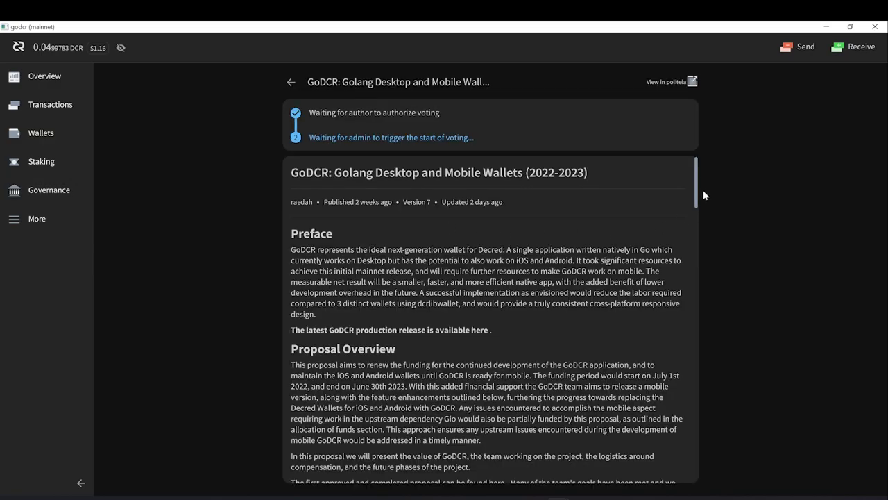
scroll(695, 187, "down", 1)
scroll(395, 244, "up", 1)
key("Escape")
Filter proposals to Approved, browse Consensus Changes, and keep sorting Newest first.
left_click(550, 182)
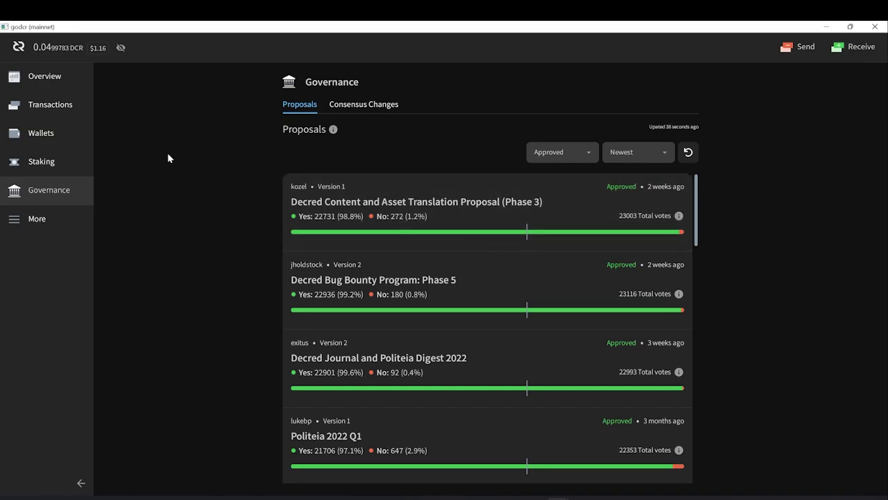
left_click(356, 106)
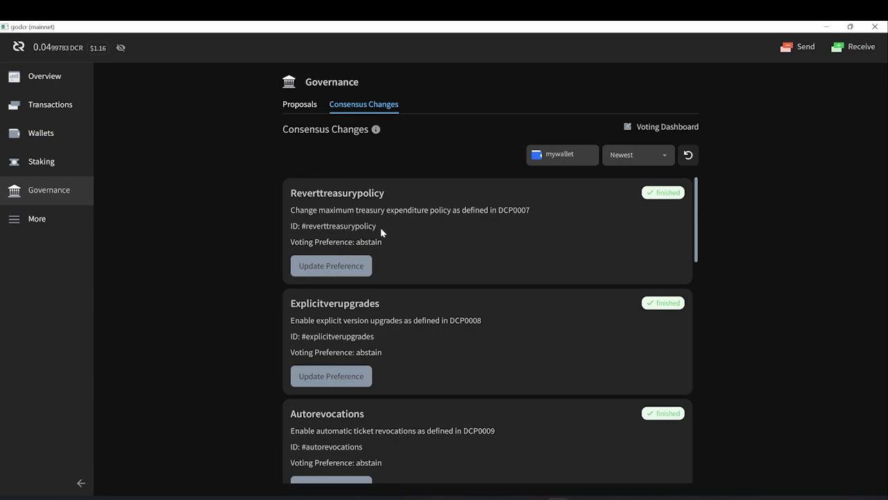
scroll(411, 282, "down", 1)
scroll(411, 283, "down", 3)
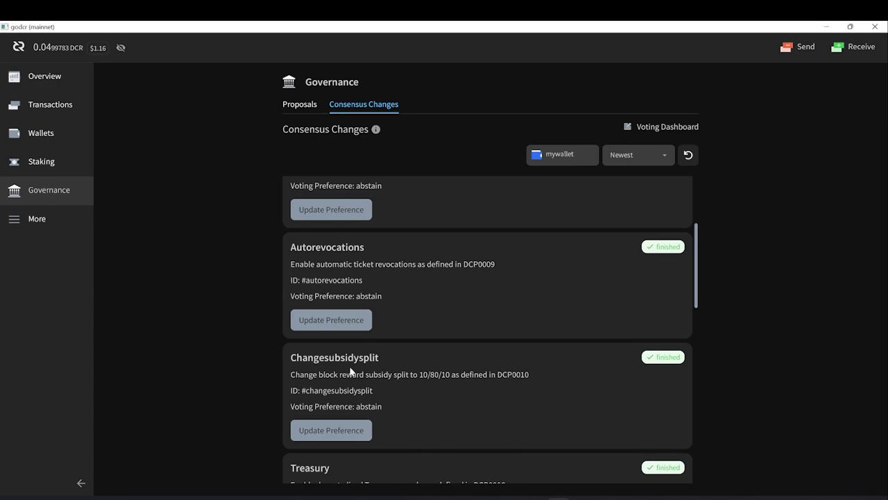
scroll(352, 373, "up", 4)
left_click(619, 155)
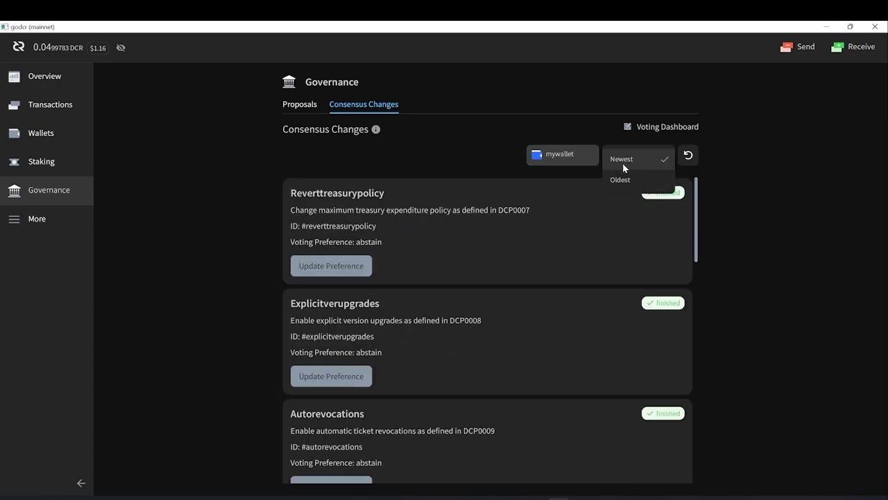
left_click(622, 161)
Return to Proposals, go to Overview, and hide then reveal the header balance.
left_click(300, 105)
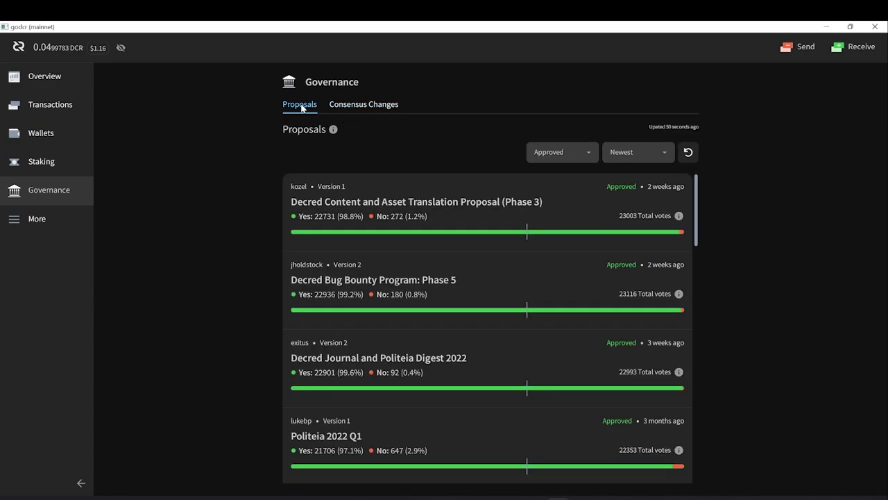
left_click(67, 74)
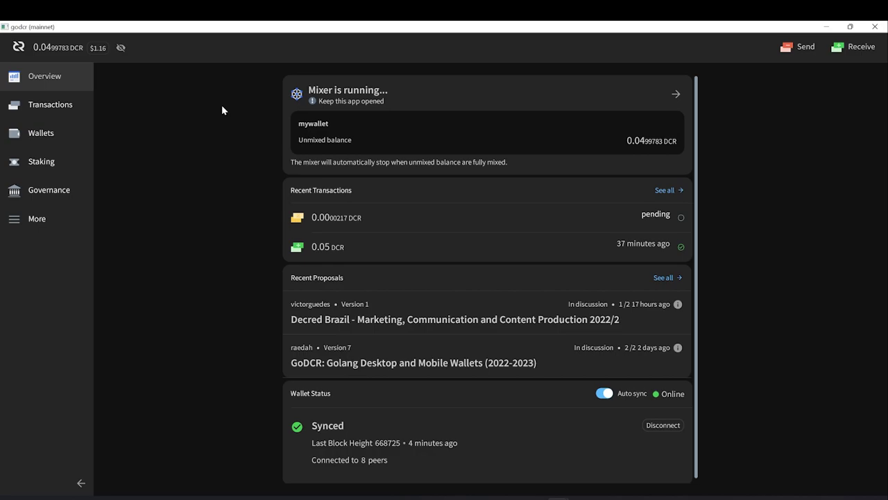
left_click(121, 48)
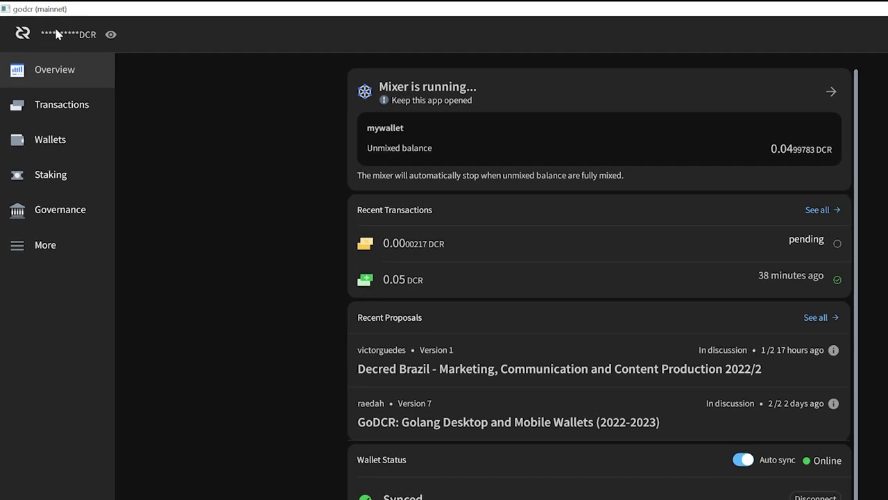
left_click(111, 34)
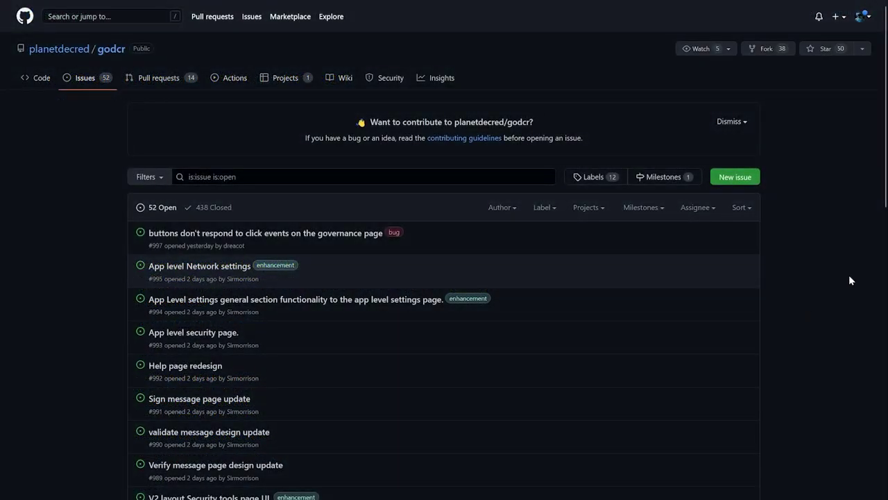
Scroll down the planetdecred/godcr GitHub Issues list.
scroll(444, 278, "down", 1)
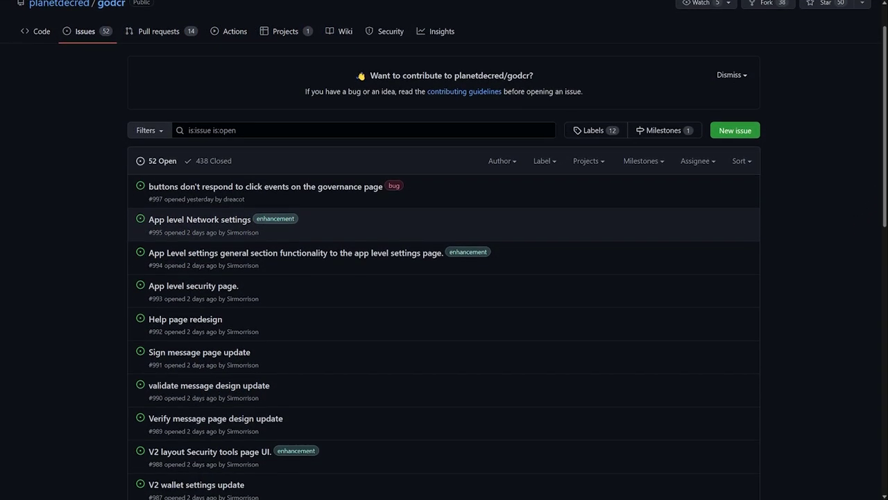